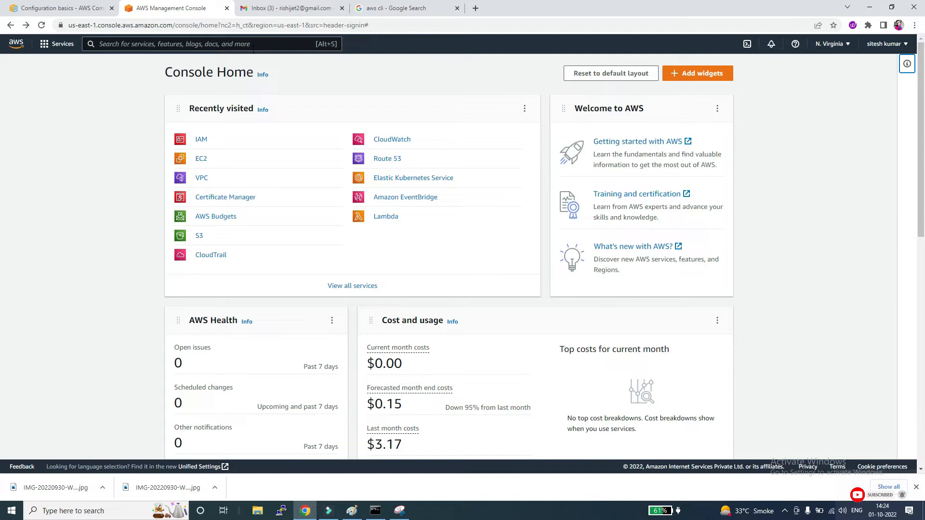
# Step: Search Google for "aws cli download for windows" in a new tab and open the AWS CLI installation guide
pyautogui.middleClick(366, 8)
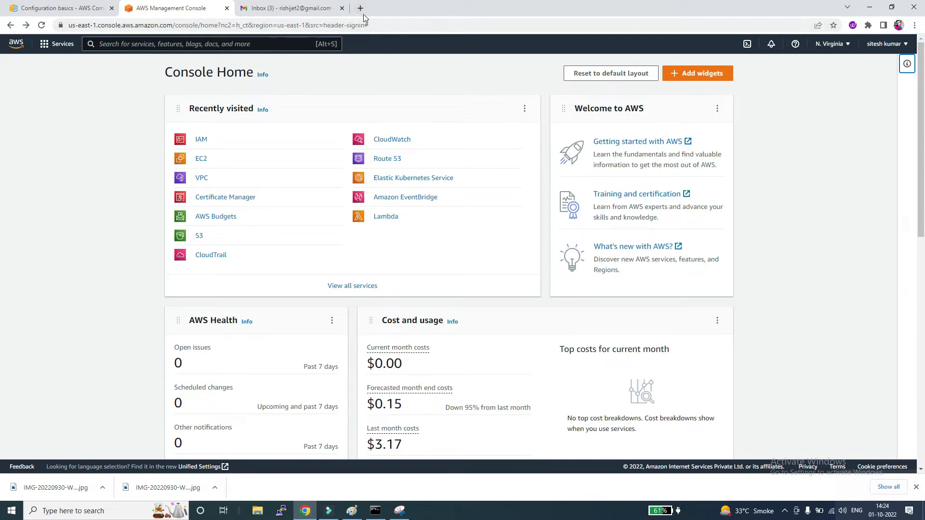
pyautogui.click(362, 15)
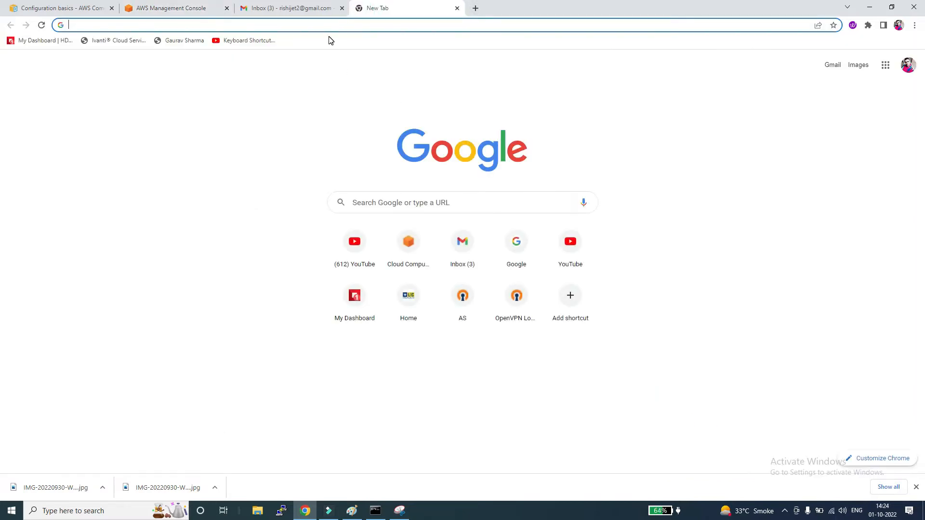
pyautogui.write('aws cli do')
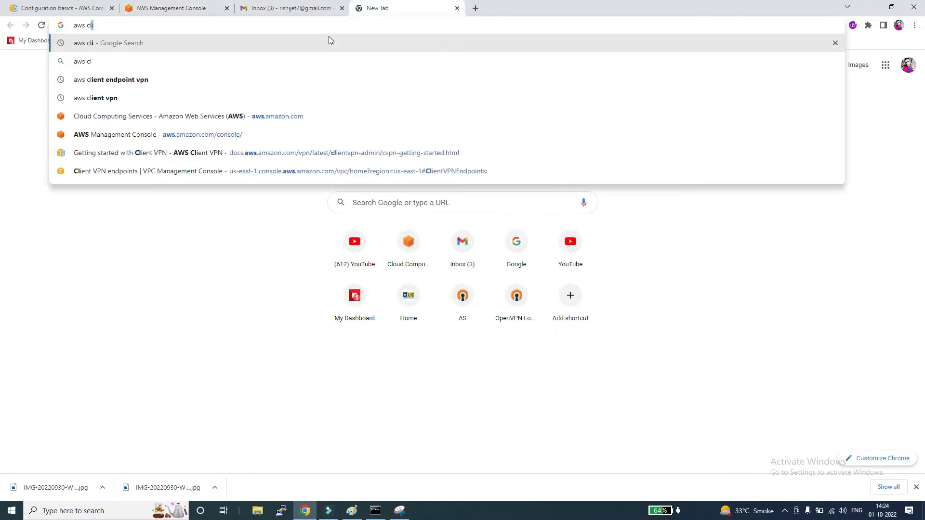
pyautogui.press('Down')
pyautogui.press('Down')
pyautogui.press('Down')
pyautogui.press('Return')
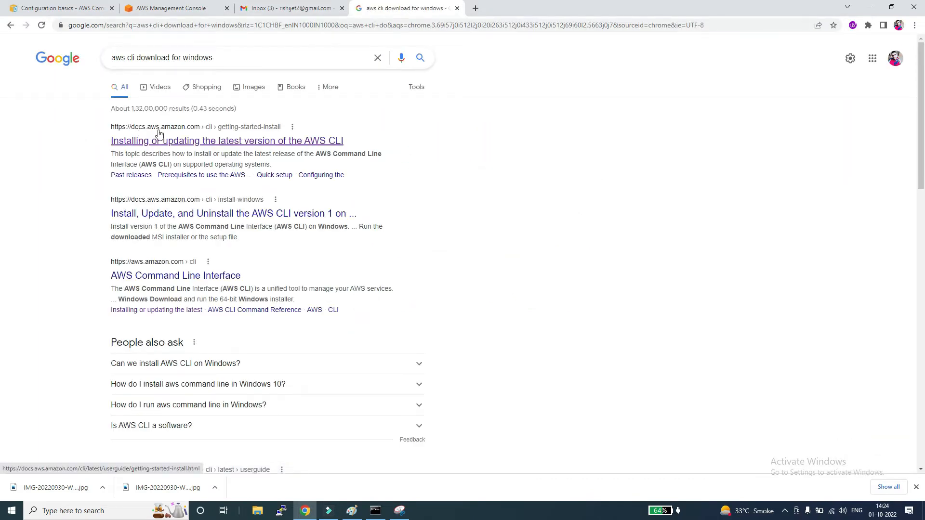
pyautogui.click(166, 143)
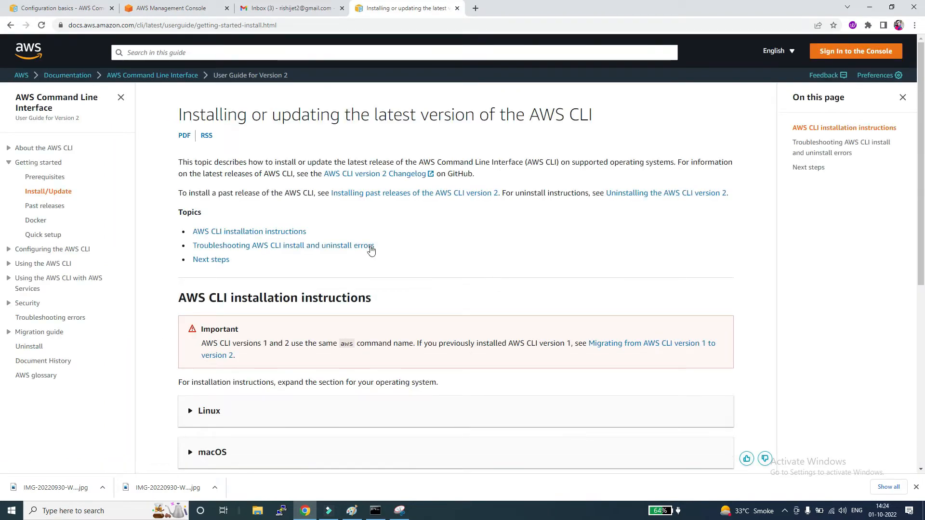
# Step: Expand the Windows installation instructions and download the AWSCLIV2.msi installer
pyautogui.scroll(-4, 363, 238)
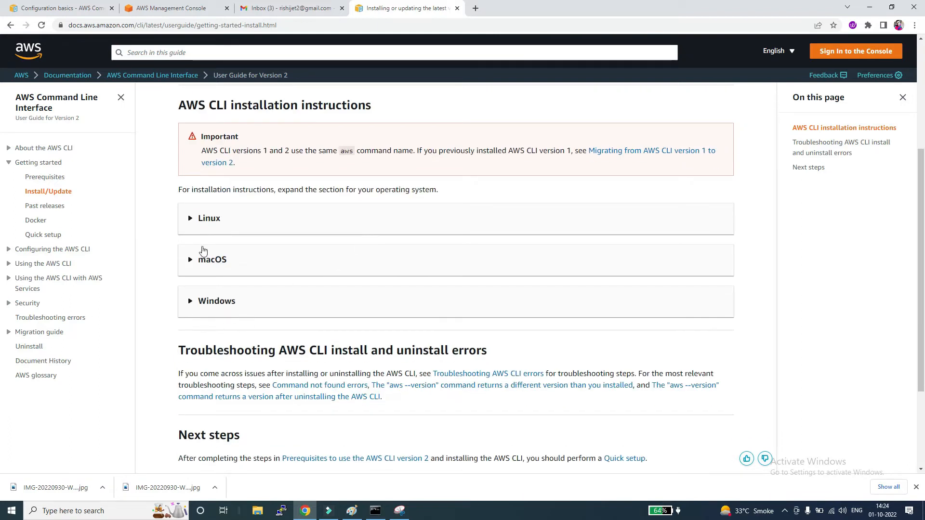
pyautogui.click(211, 306)
pyautogui.scroll(-3, 405, 252)
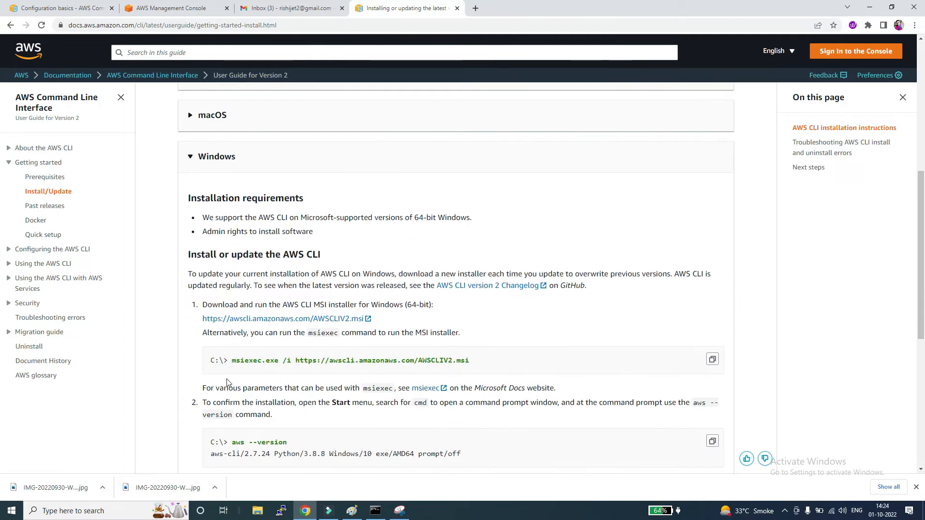
pyautogui.moveTo(232, 360); pyautogui.dragTo(520, 373)
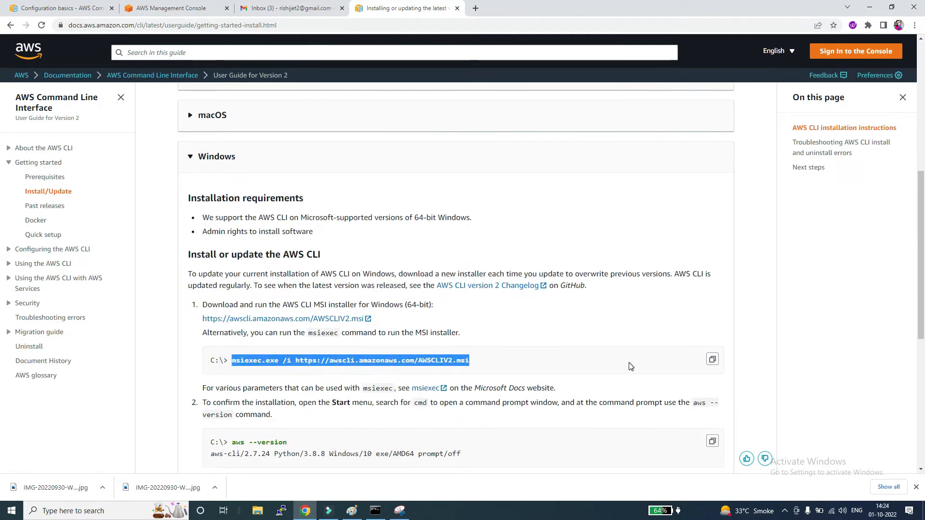
pyautogui.click(301, 319)
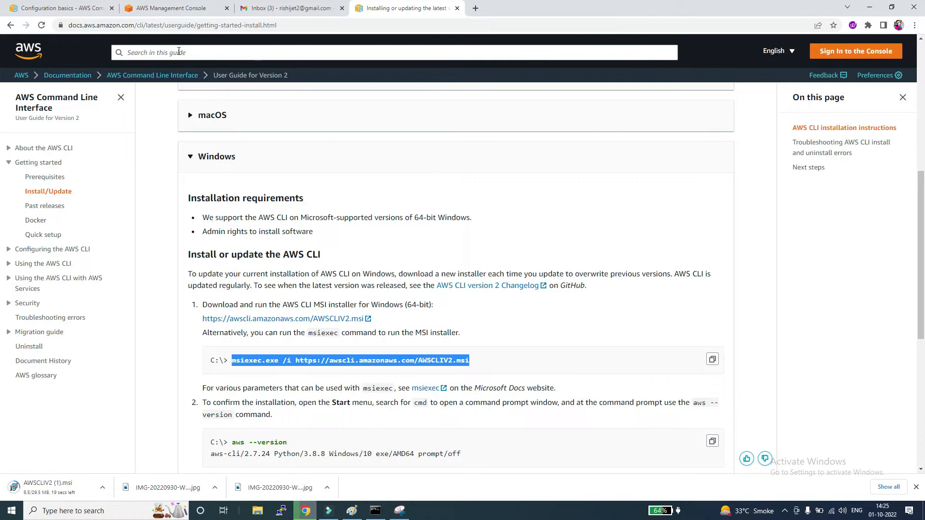
# Step: Go to IAM in the AWS console and display the security credentials of the last user in the Users list
pyautogui.click(160, 7)
pyautogui.click(254, 43)
pyautogui.write('iam')
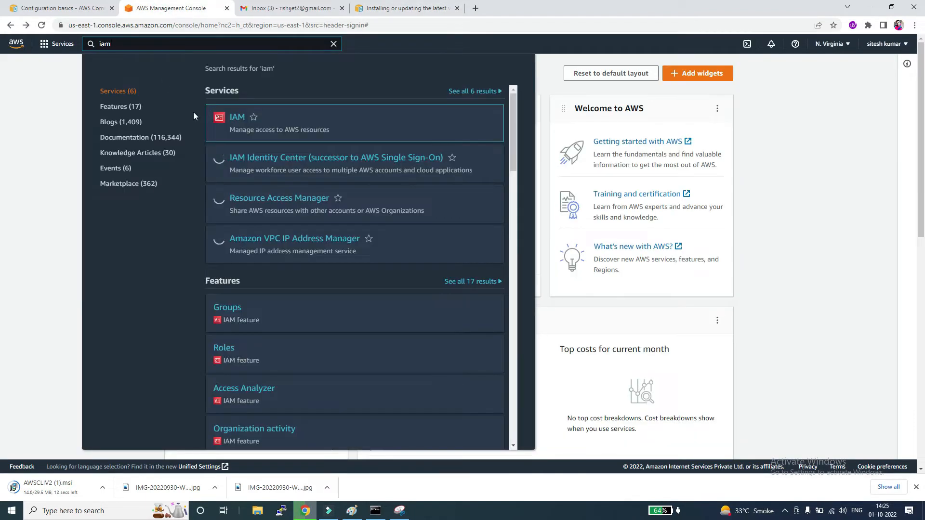
pyautogui.click(237, 118)
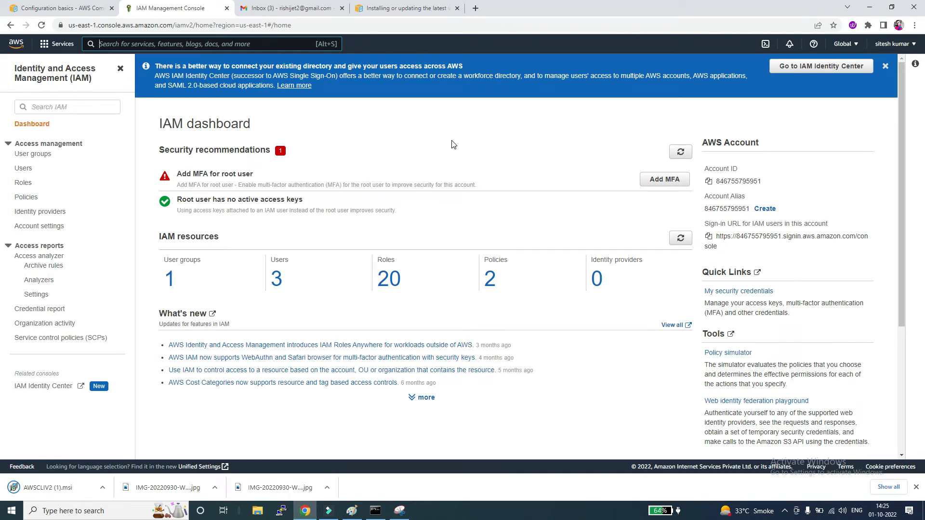
pyautogui.click(275, 284)
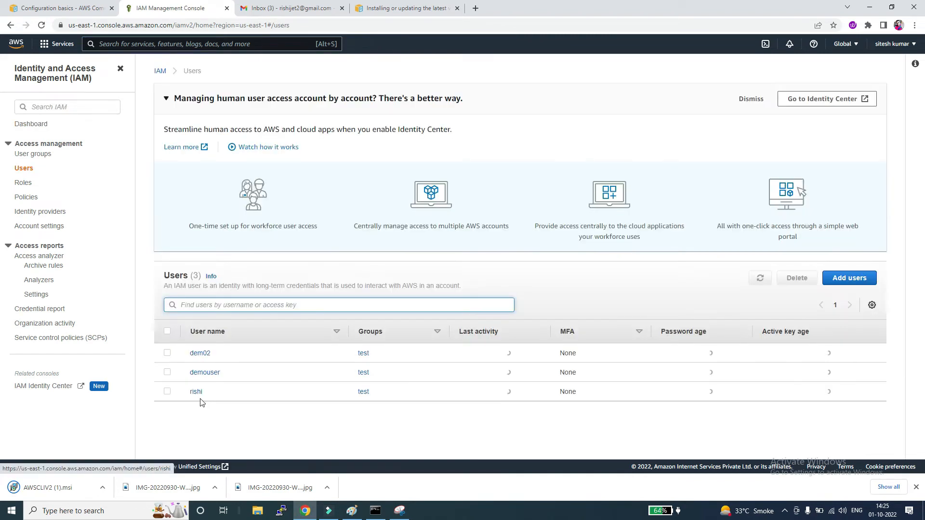
pyautogui.click(197, 393)
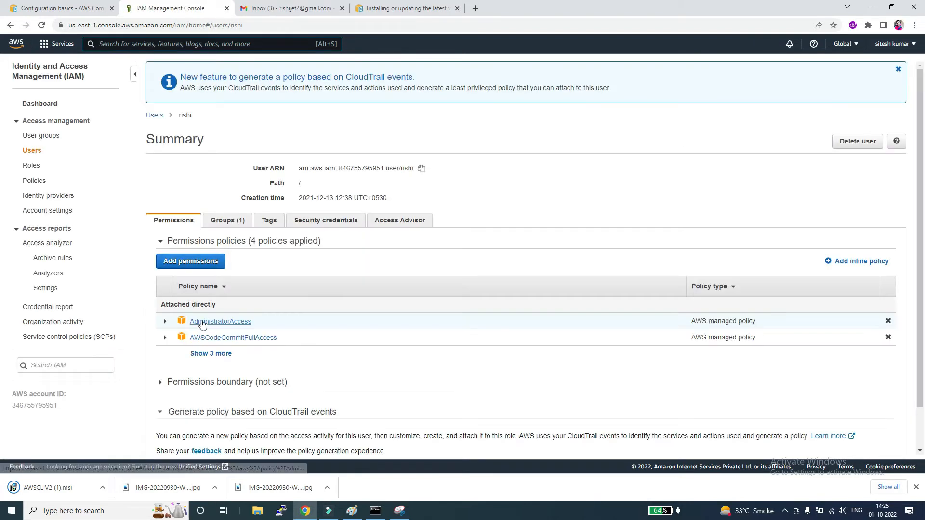
pyautogui.click(314, 221)
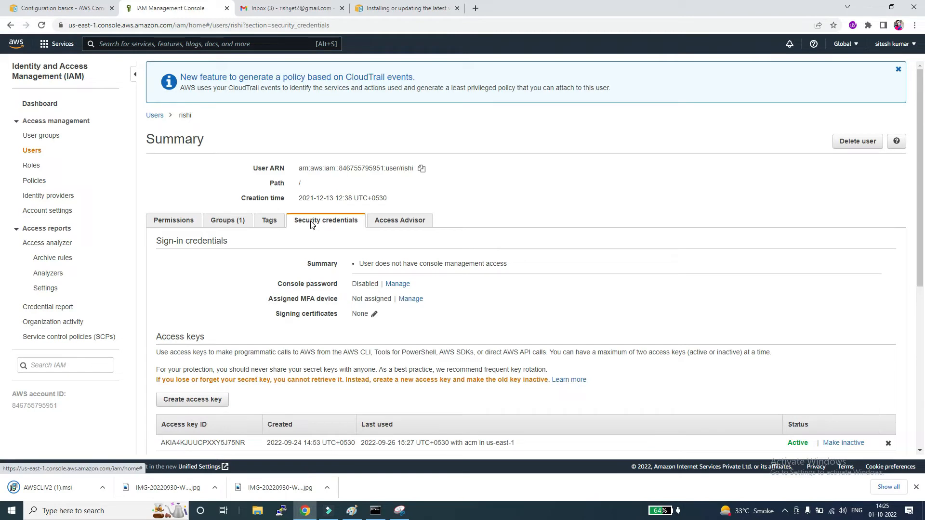
# Step: Deactivate the user's existing access key
pyautogui.scroll(-1, 369, 261)
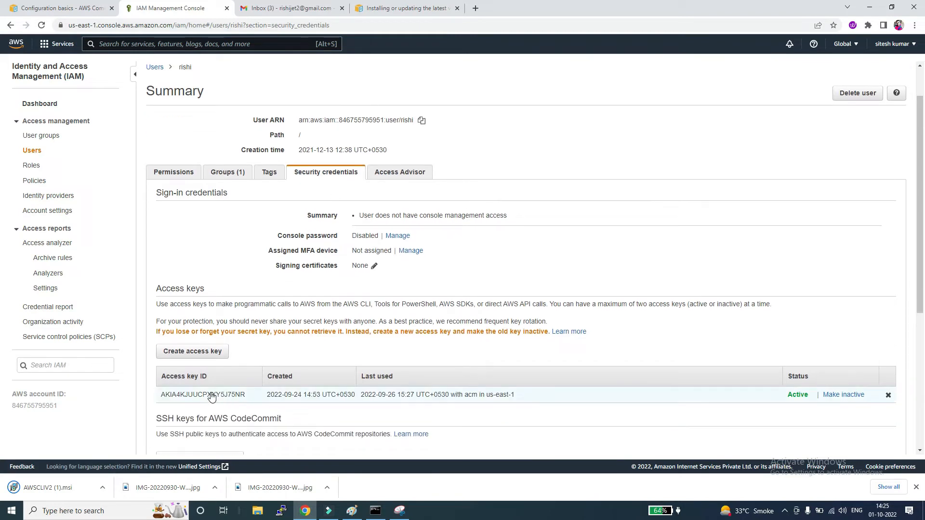
pyautogui.moveTo(159, 398); pyautogui.dragTo(247, 398)
pyautogui.hotkey('ctrl', 'c')
pyautogui.click(607, 364)
pyautogui.scroll(-1, 606, 365)
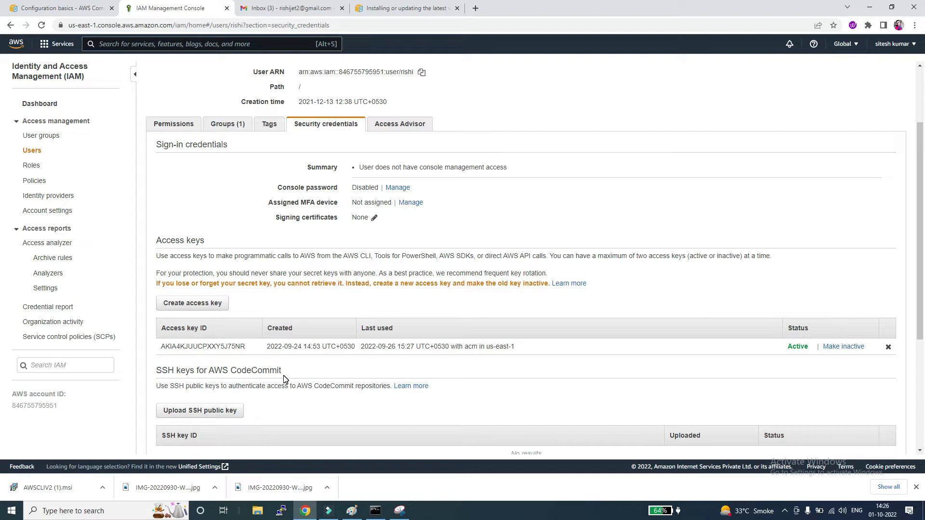
pyautogui.click(843, 347)
pyautogui.click(567, 223)
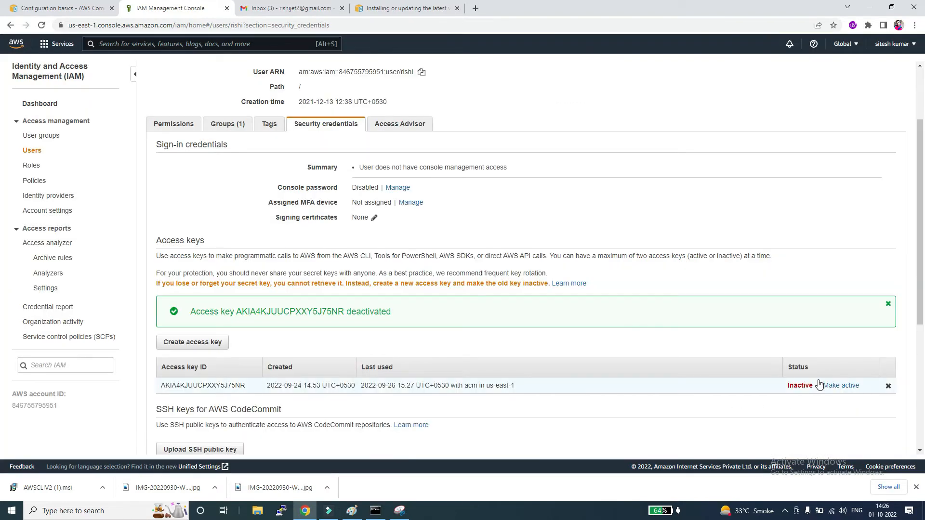
# Step: Delete the inactive access key, entering its access key ID as confirmation
pyautogui.click(889, 388)
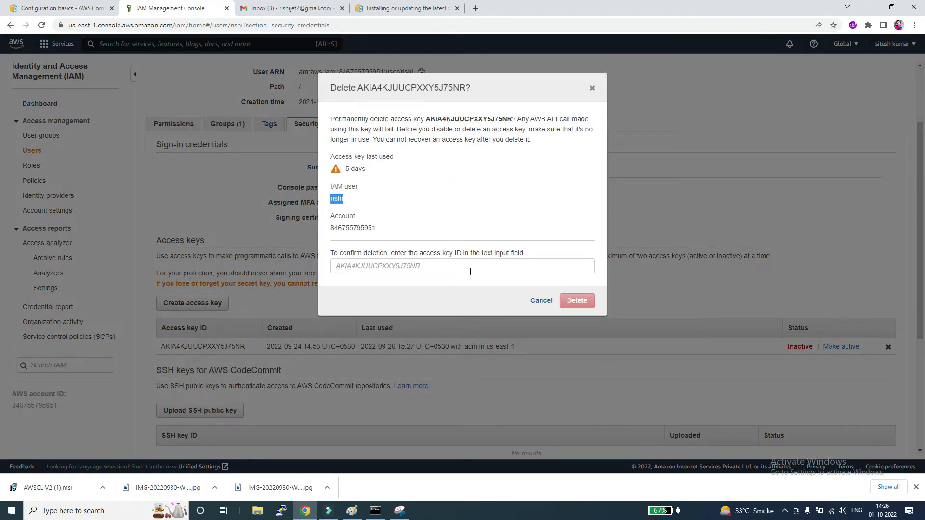
pyautogui.click(448, 268)
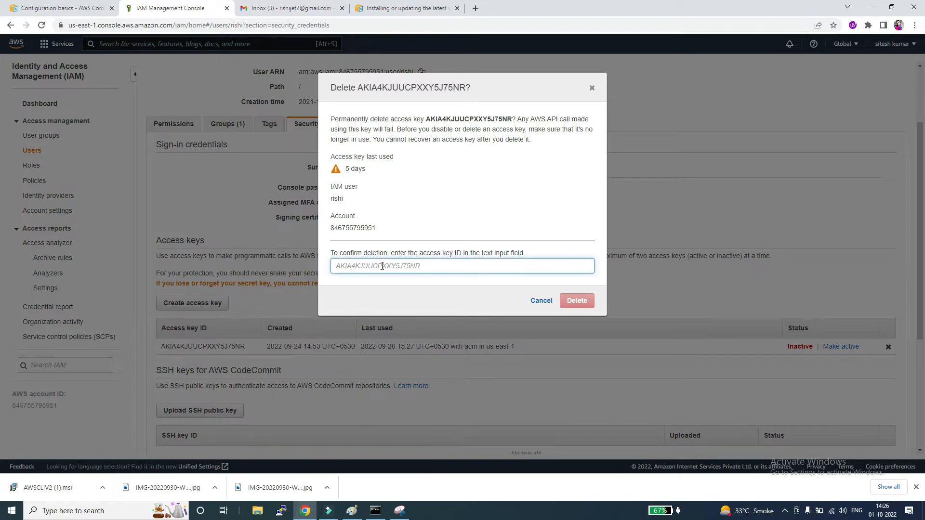
pyautogui.hotkey('ctrl', 'v')
pyautogui.click(573, 302)
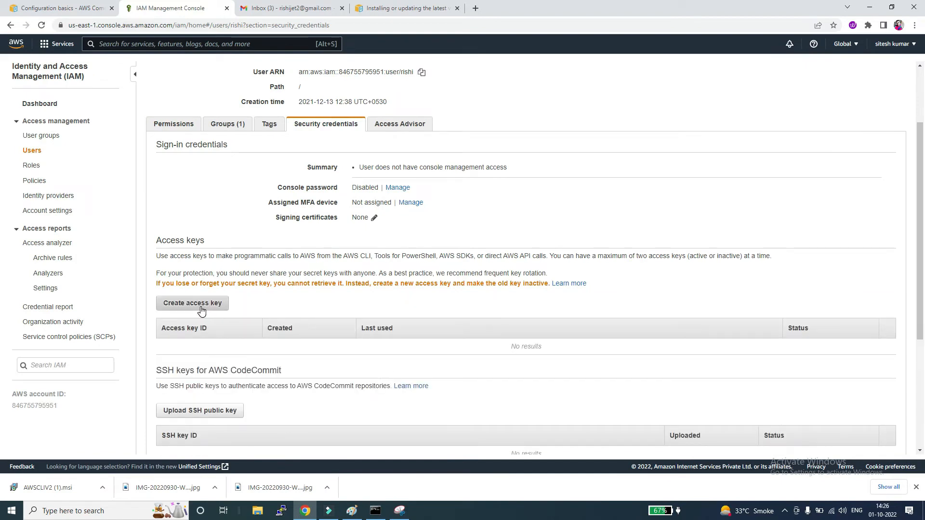
# Step: Create a new access key for the user and copy its access key ID and revealed secret access key
pyautogui.click(202, 309)
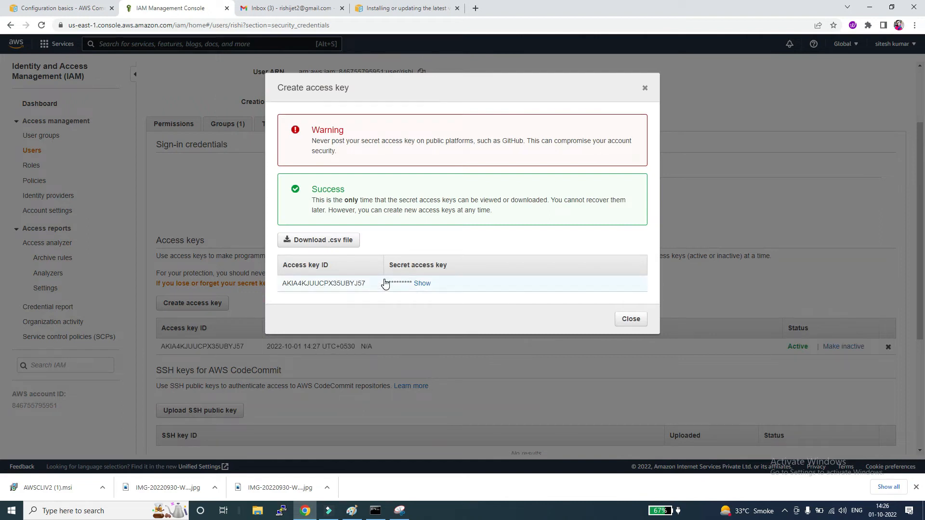
pyautogui.click(422, 283)
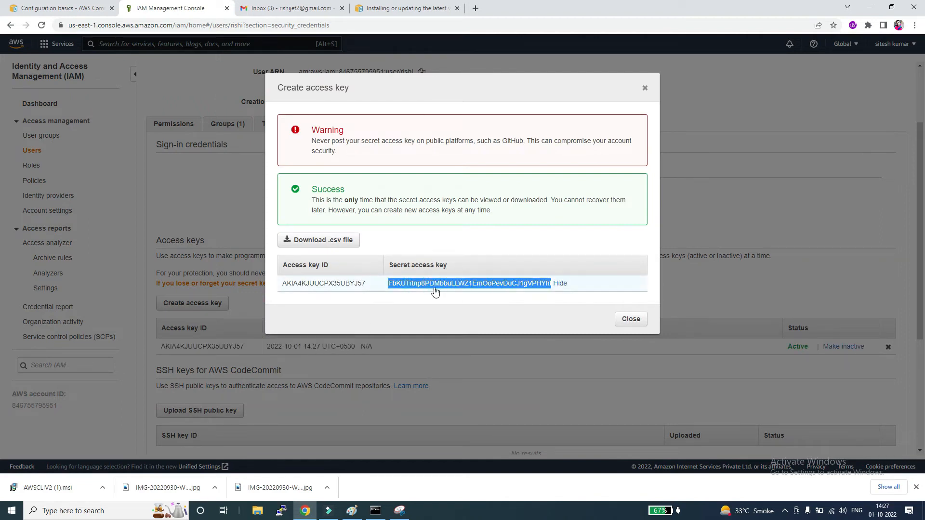
pyautogui.click(276, 282)
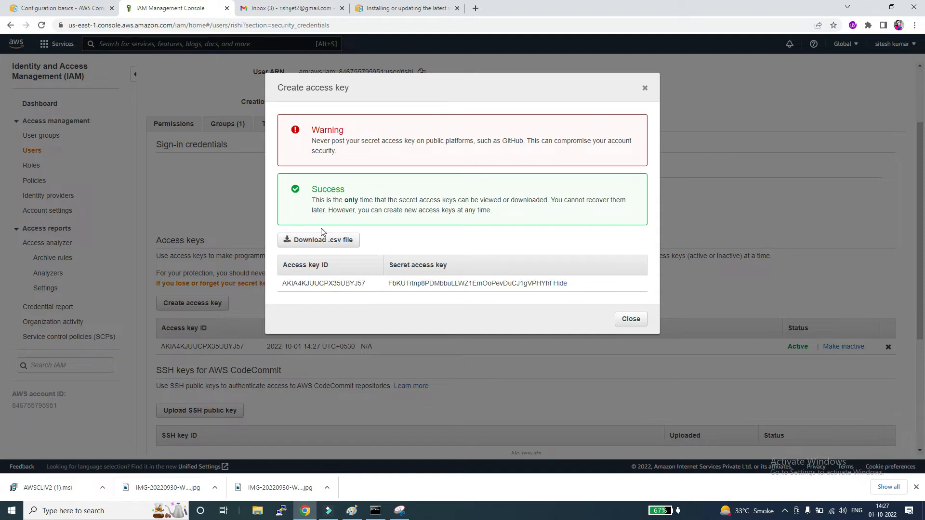
pyautogui.moveTo(279, 283); pyautogui.dragTo(555, 286)
pyautogui.hotkey('ctrl', 'c')
# Step: Paste the access key ID and secret access key into a new Notepad document and close the access key dialog
pyautogui.press('super+r')
pyautogui.press('Return')
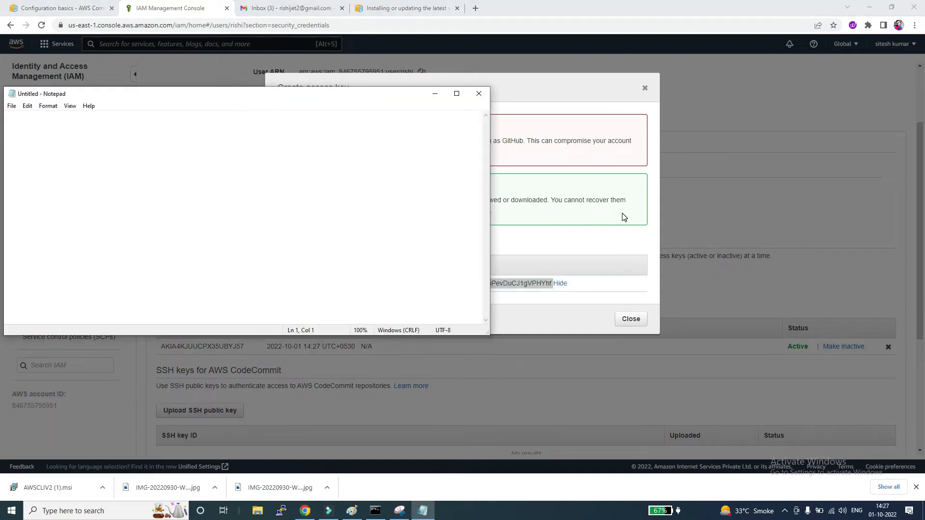
pyautogui.hotkey('ctrl', 'v')
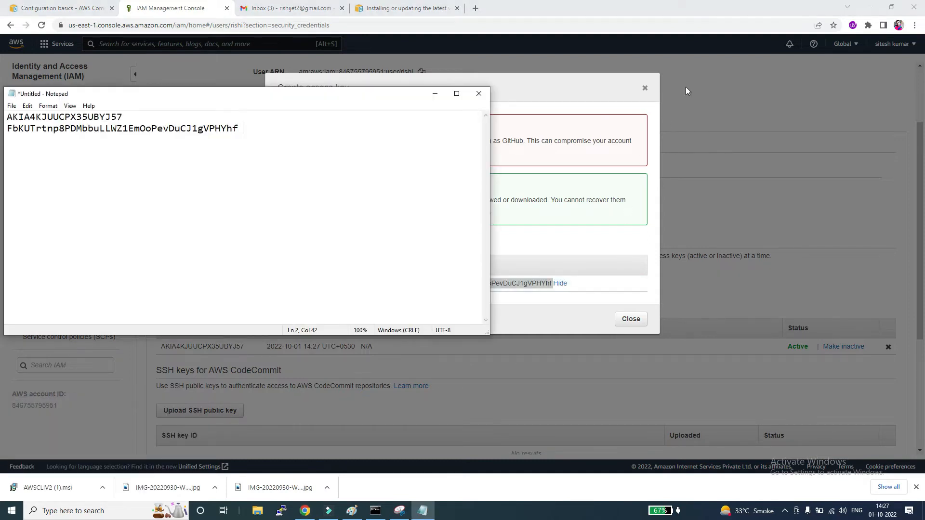
pyautogui.click(435, 94)
pyautogui.click(631, 319)
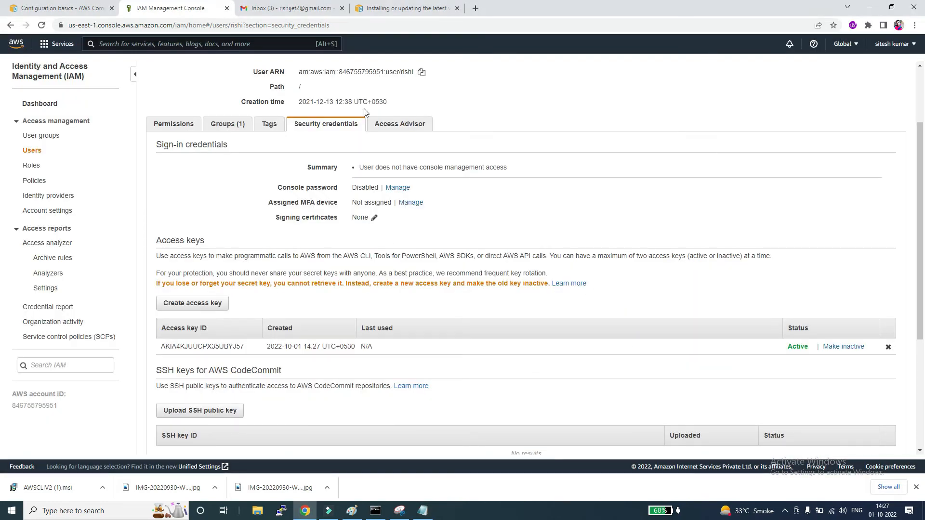
# Step: View the signed-in account's own security credentials page
pyautogui.click(883, 44)
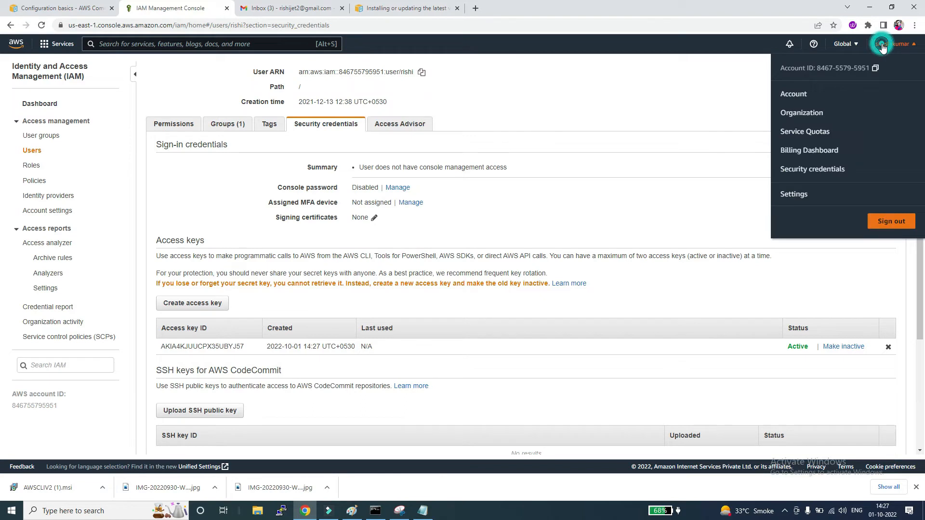
pyautogui.click(802, 170)
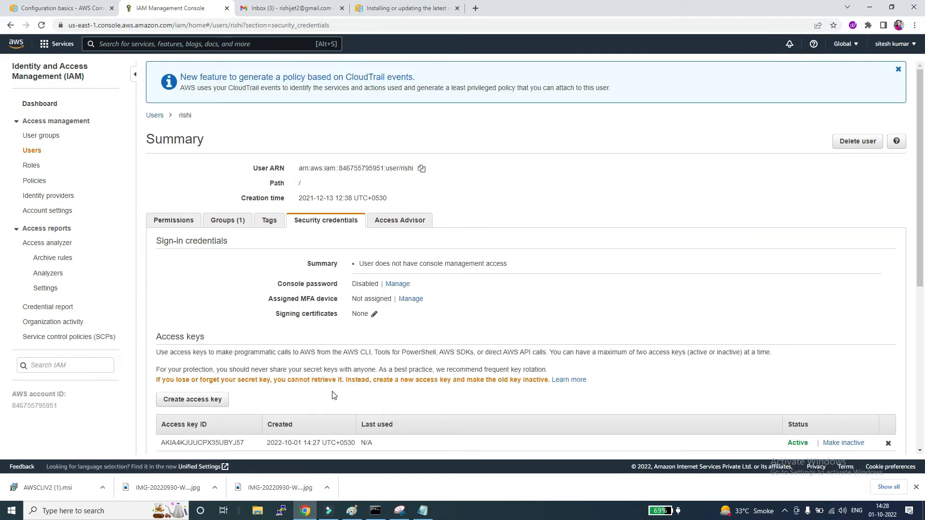
# Step: Run the downloaded AWSCLIV2 installer and complete the AWS Command Line Interface v2 setup
pyautogui.click(53, 491)
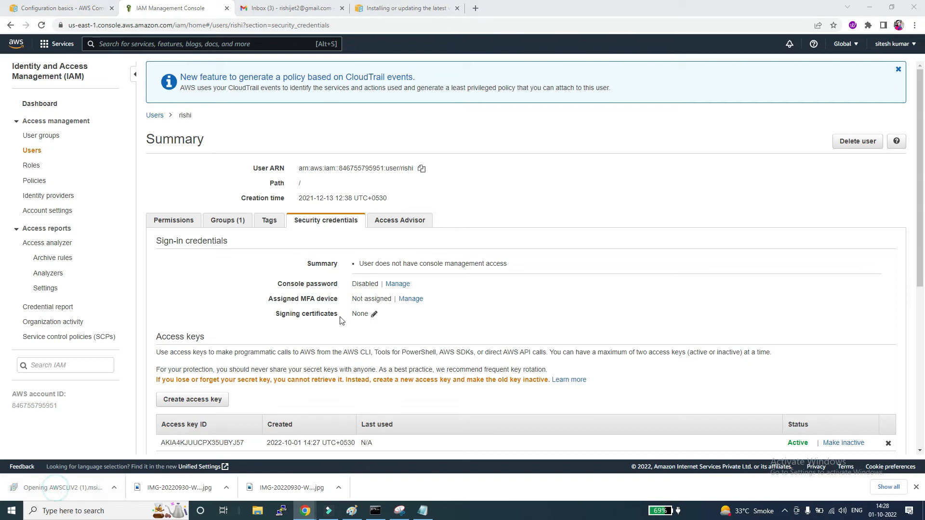
pyautogui.click(513, 329)
pyautogui.click(513, 329)
pyautogui.click(513, 329)
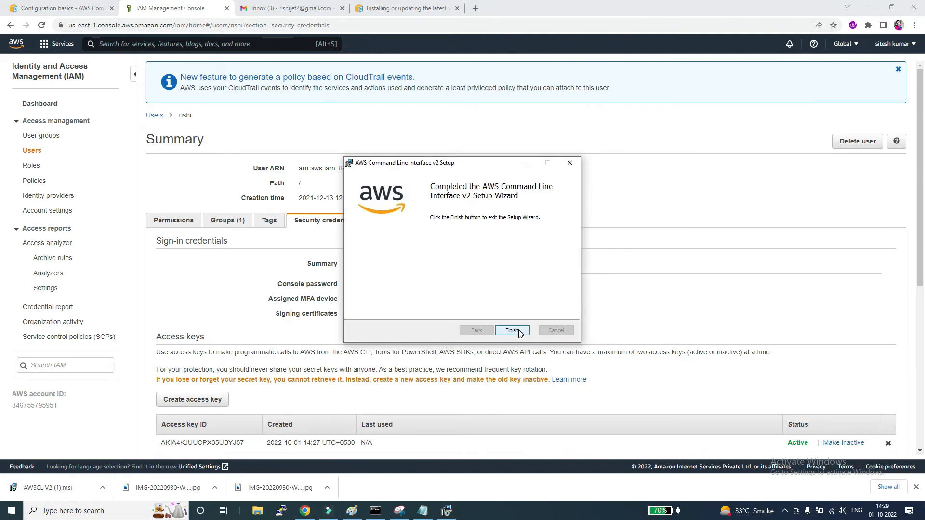
pyautogui.click(515, 329)
# Step: Open a Command Prompt window and run aws configure
pyautogui.press('super+r')
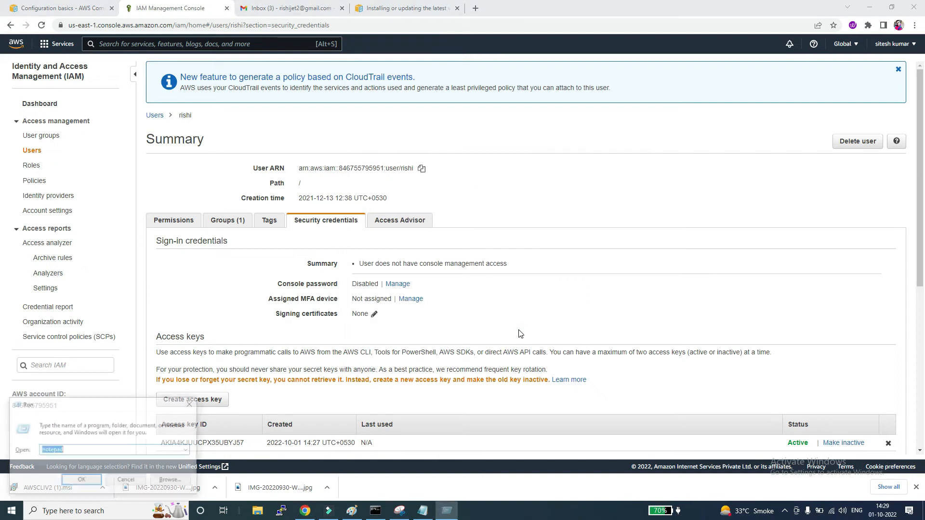
pyautogui.press('Return')
pyautogui.moveTo(441, 31); pyautogui.dragTo(518, 57)
pyautogui.write('aws configure')
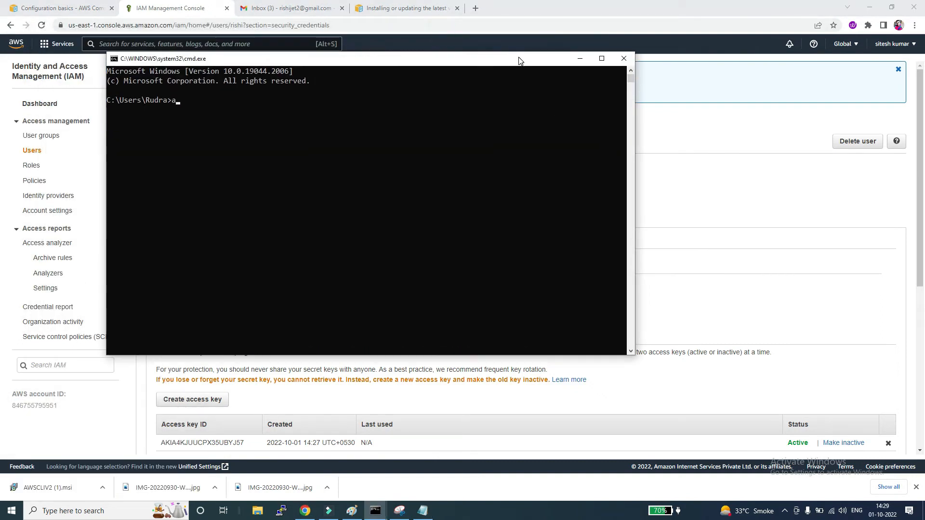
pyautogui.press('Return')
# Step: Copy the access key ID from the Notepad note and submit it as the AWS Access Key ID
pyautogui.hotkey('alt', 'Tab')
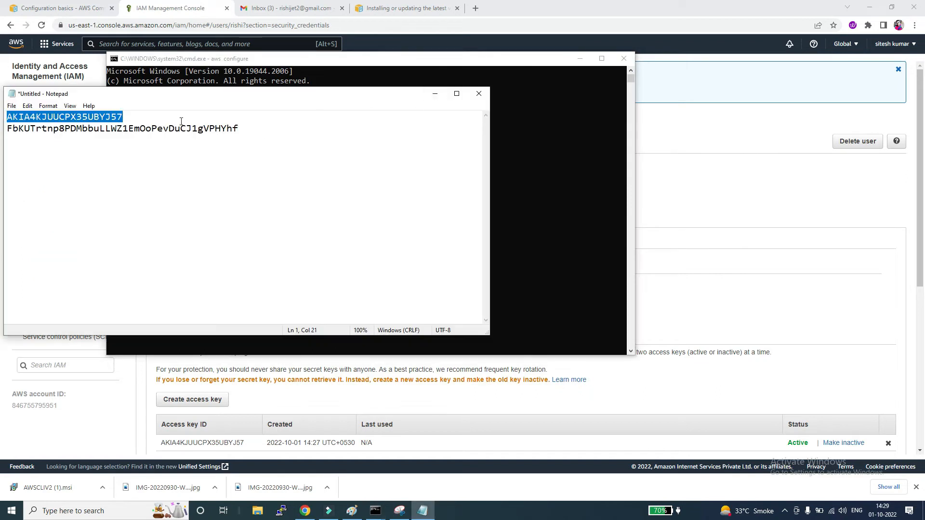
pyautogui.click(435, 94)
pyautogui.hotkey('ctrl', 'v')
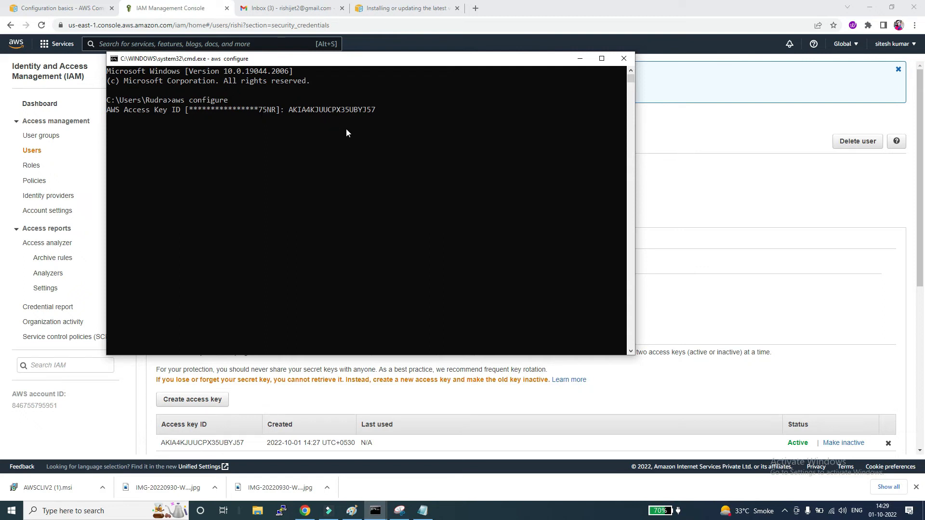
pyautogui.press('Return')
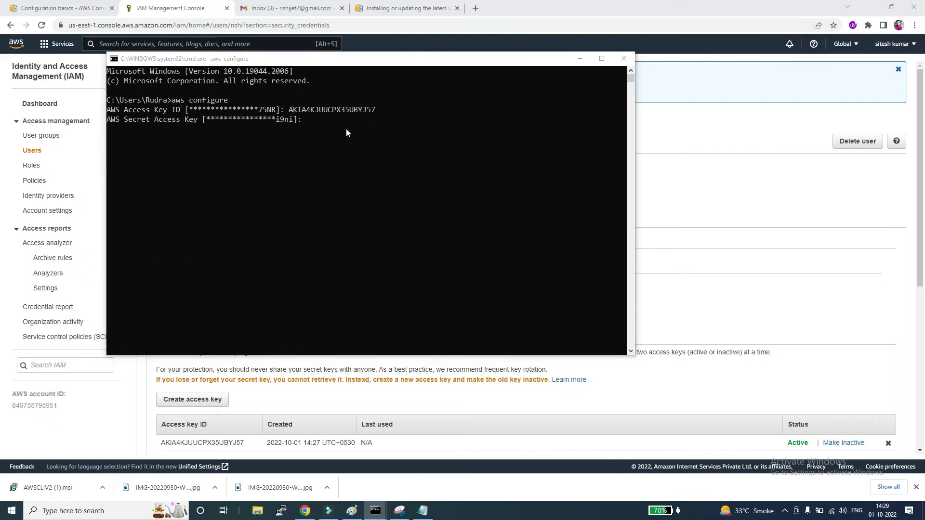
# Step: Copy the secret access key from the Notepad note into aws configure, and accept the existing default region name and output format
pyautogui.hotkey('alt', 'Tab')
pyautogui.moveTo(10, 134); pyautogui.dragTo(251, 131)
pyautogui.hotkey('alt', 'Tab')
pyautogui.rightClick(319, 137)
pyautogui.press('Return')
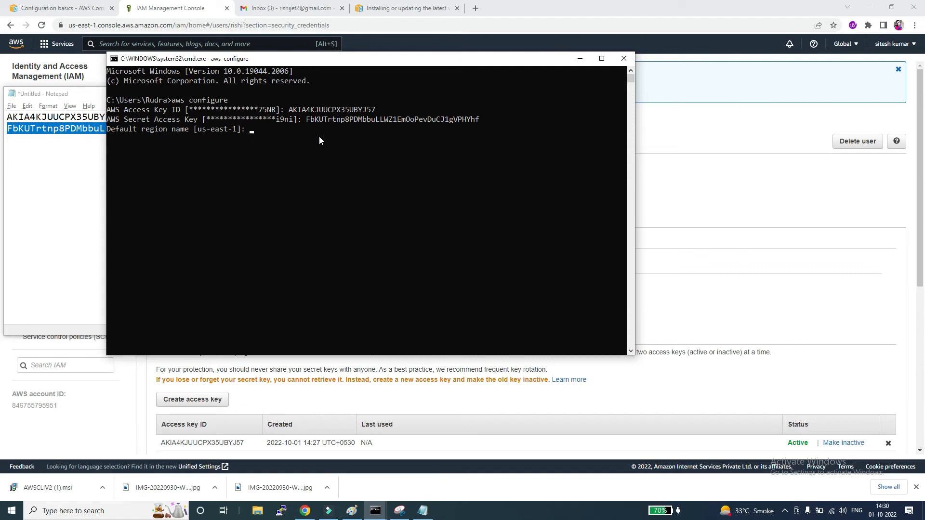
pyautogui.press('Return')
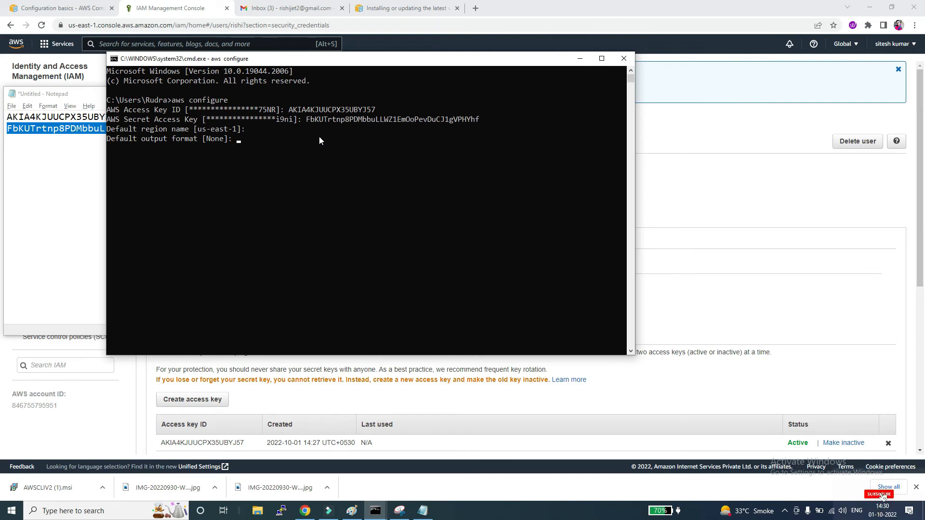
pyautogui.press('Return')
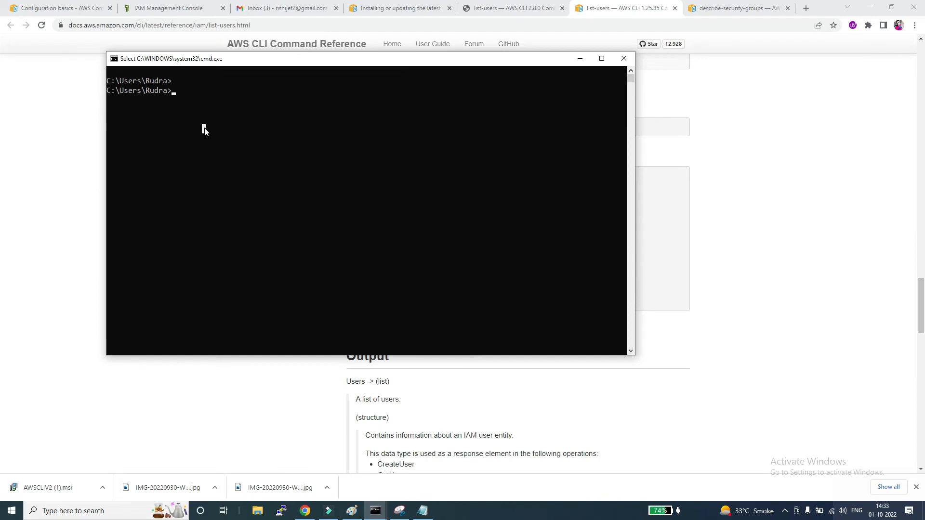
# Step: List the account's IAM users with aws iam list-users and highlight each user name in the output
pyautogui.write('aws iam ')
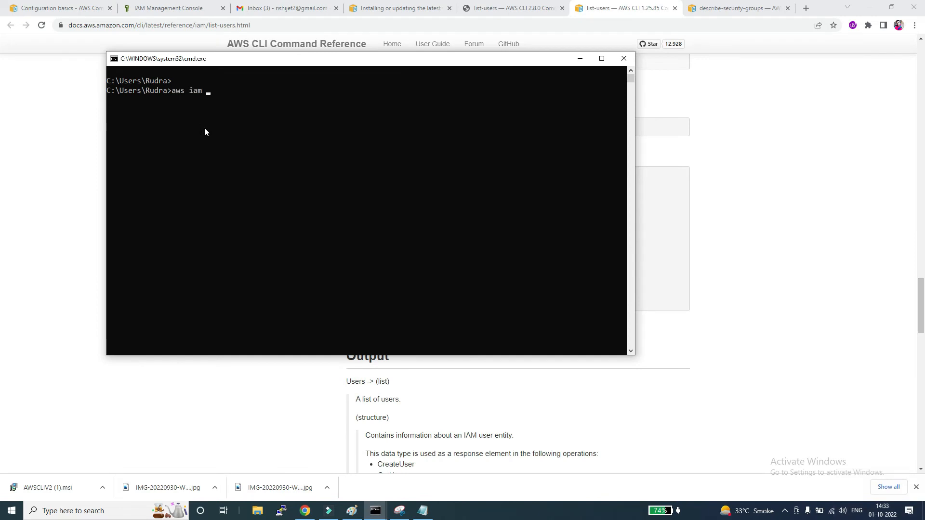
pyautogui.write('list-users')
pyautogui.press('Return')
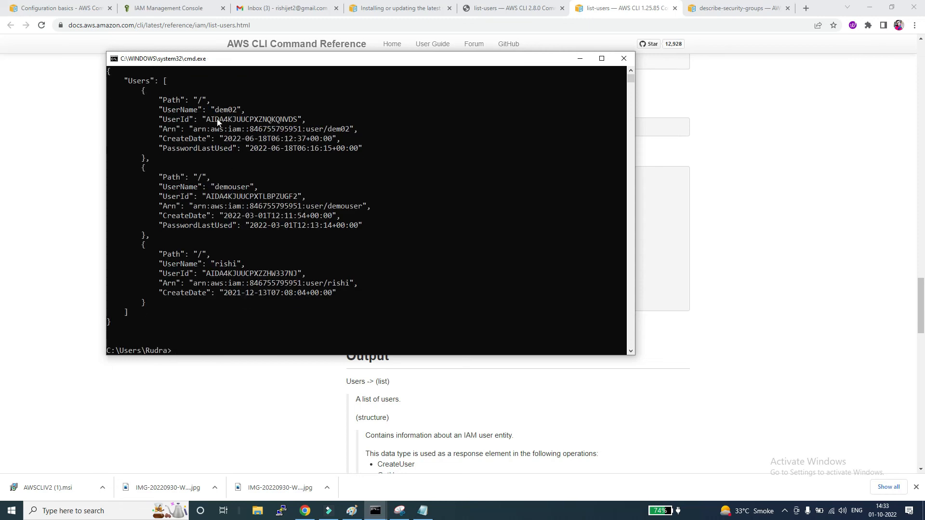
pyautogui.doubleClick(142, 81)
pyautogui.doubleClick(219, 110)
pyautogui.doubleClick(229, 187)
pyautogui.doubleClick(227, 263)
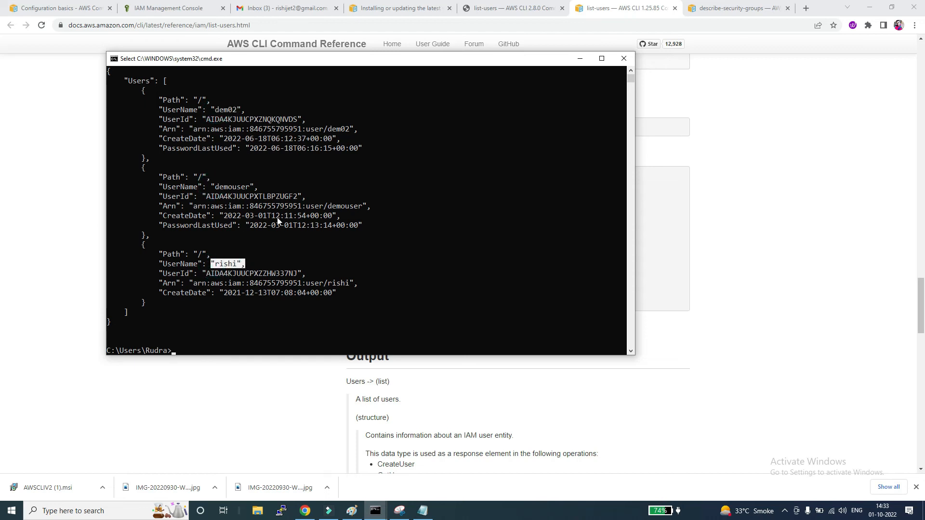
# Step: List the account's S3 buckets with aws s3 ls
pyautogui.click(264, 332)
pyautogui.write('aws s3 l')
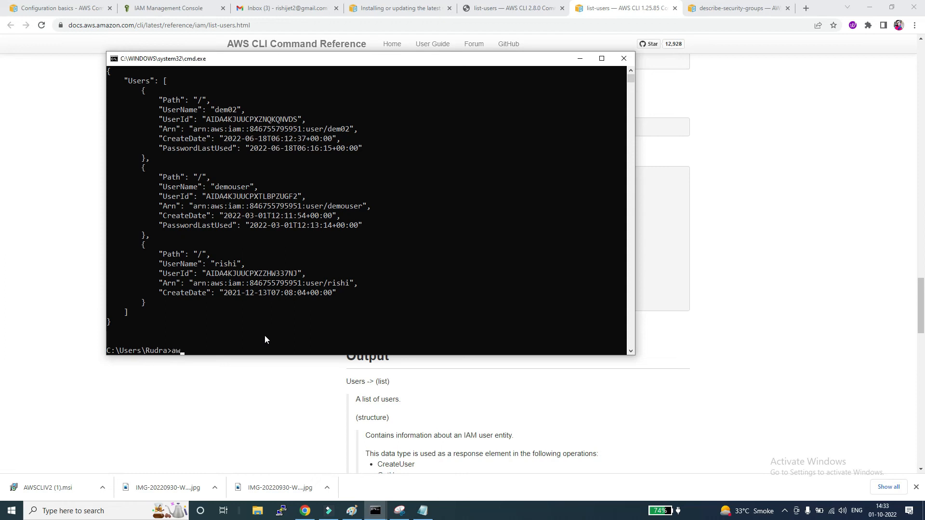
pyautogui.write('s')
pyautogui.press('Return')
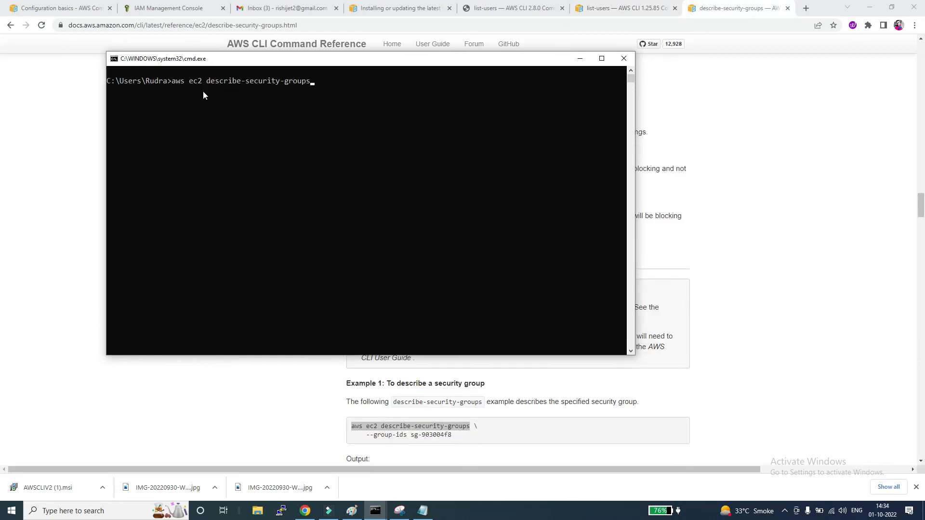
# Step: Run aws ec2 describe-security-groups and highlight the first security group's GroupName line in the output
pyautogui.press('Return')
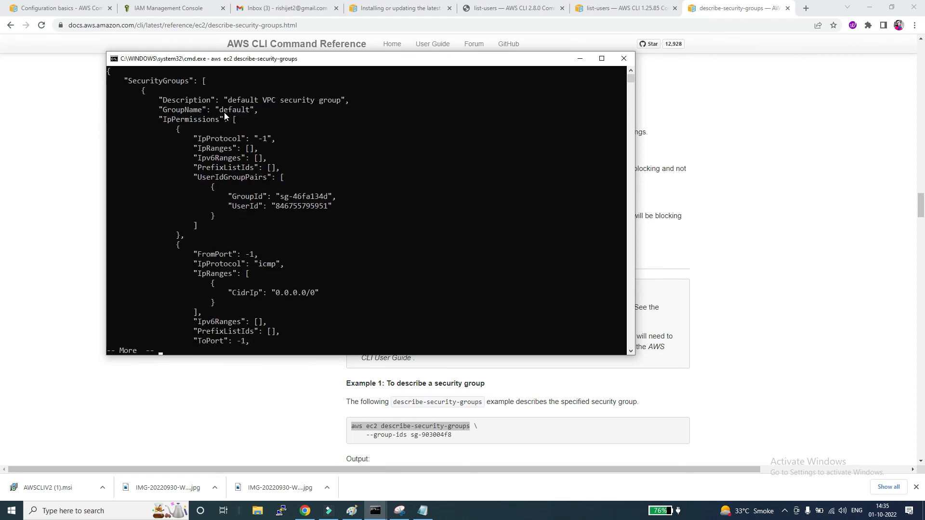
pyautogui.moveTo(159, 110); pyautogui.dragTo(267, 111)
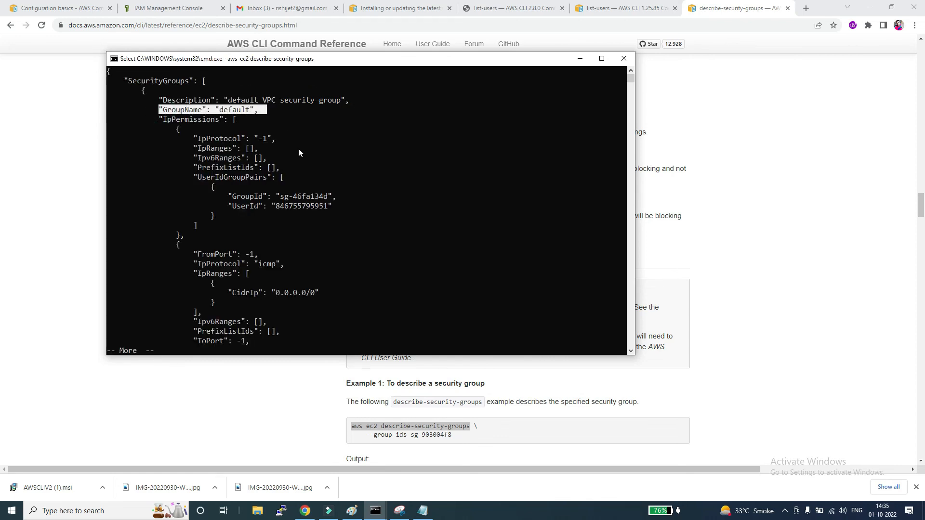